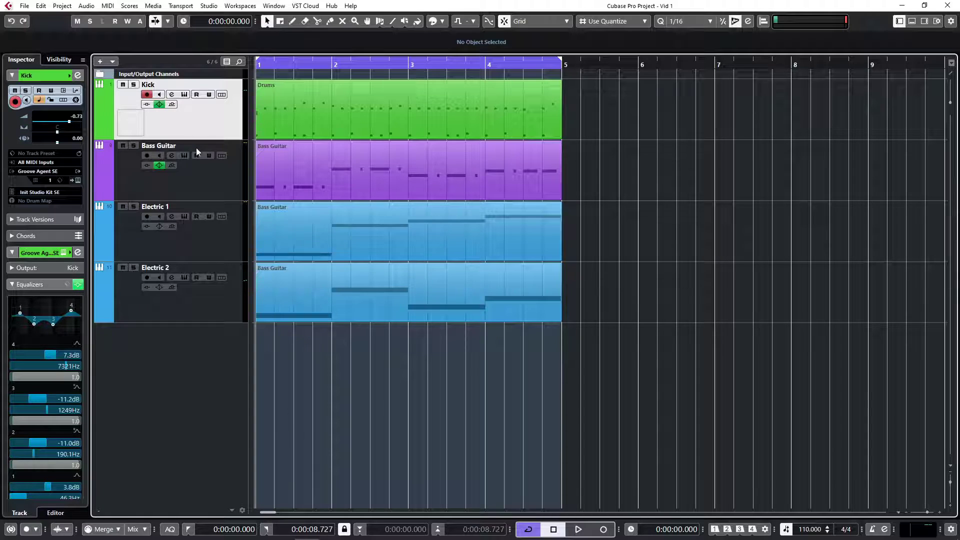
# Open the Add Track dialog twice and close it without adding a track.
pyautogui.click(101, 61)
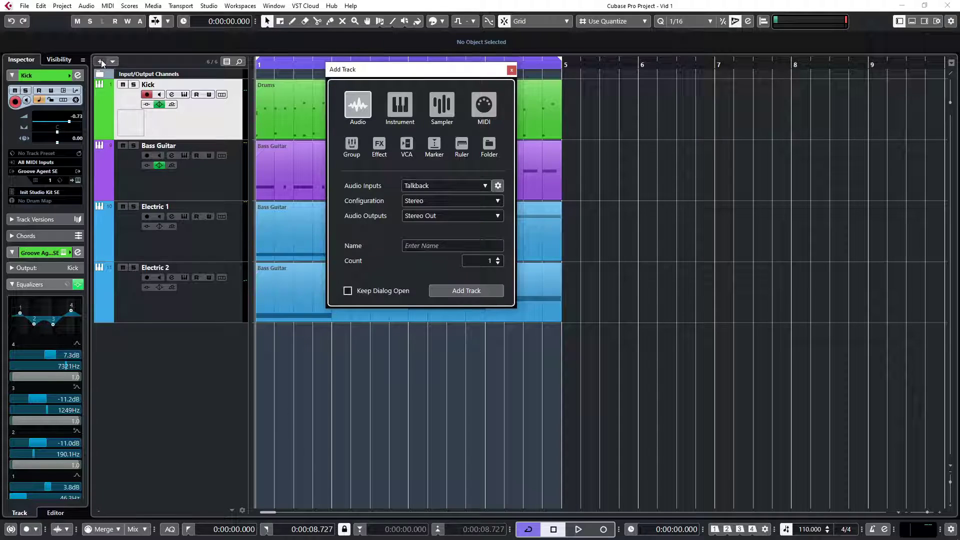
pyautogui.click(352, 144)
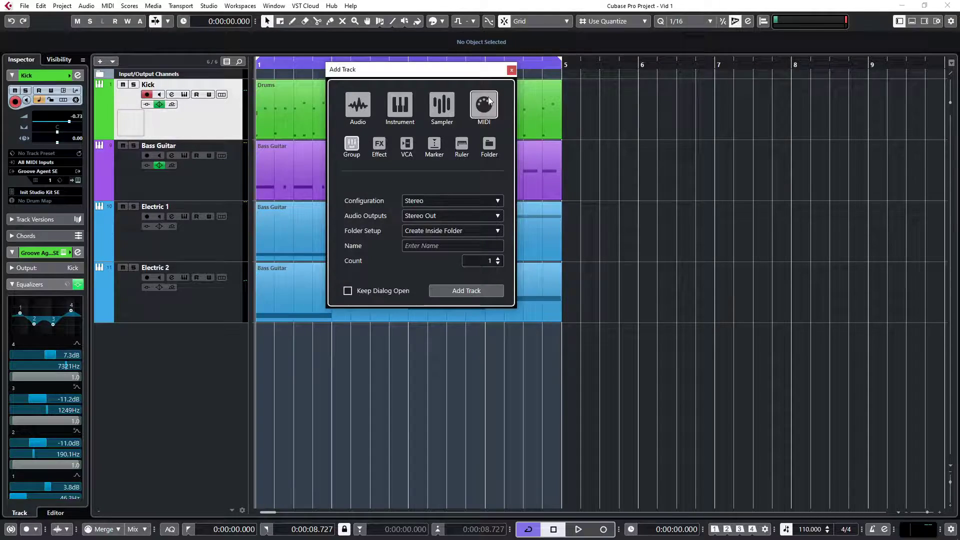
pyautogui.click(511, 71)
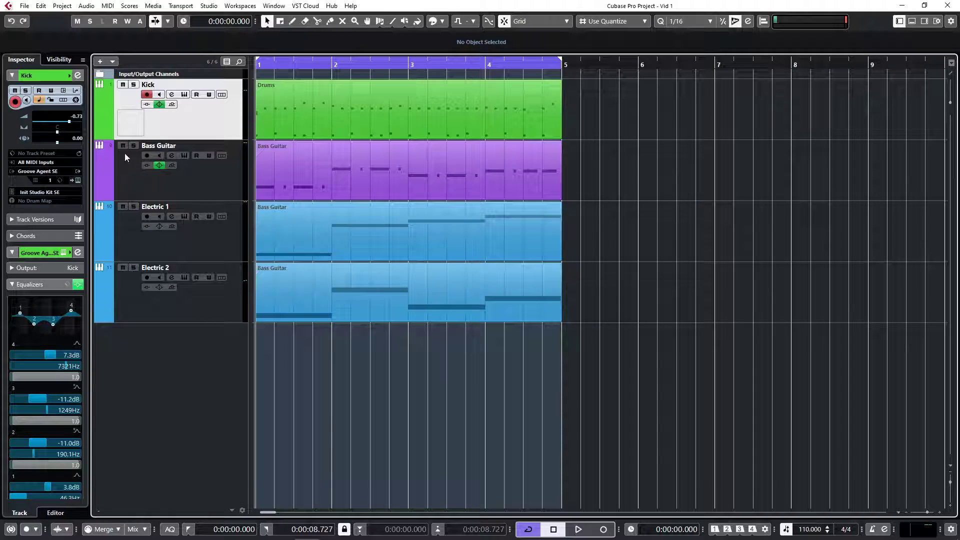
pyautogui.click(100, 61)
pyautogui.moveTo(426, 72); pyautogui.dragTo(411, 72)
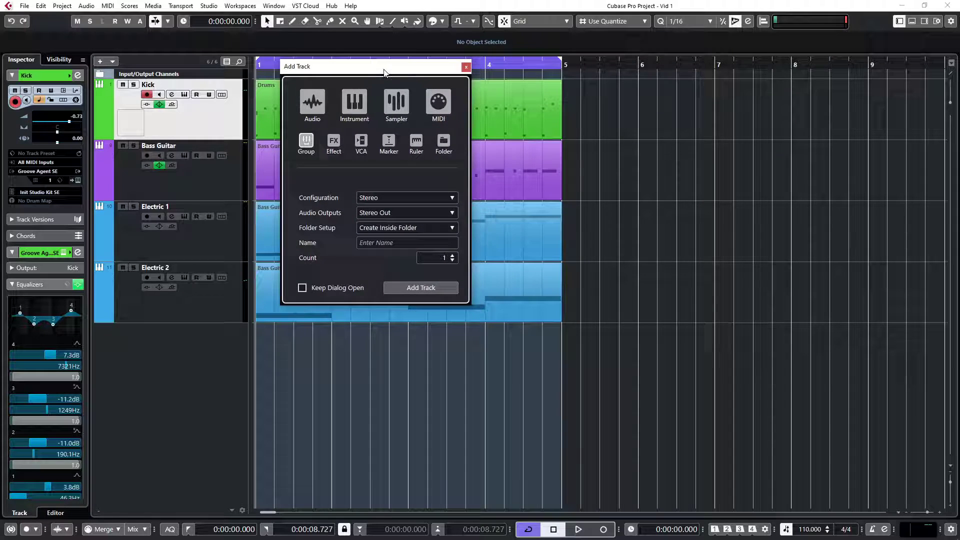
pyautogui.click(494, 67)
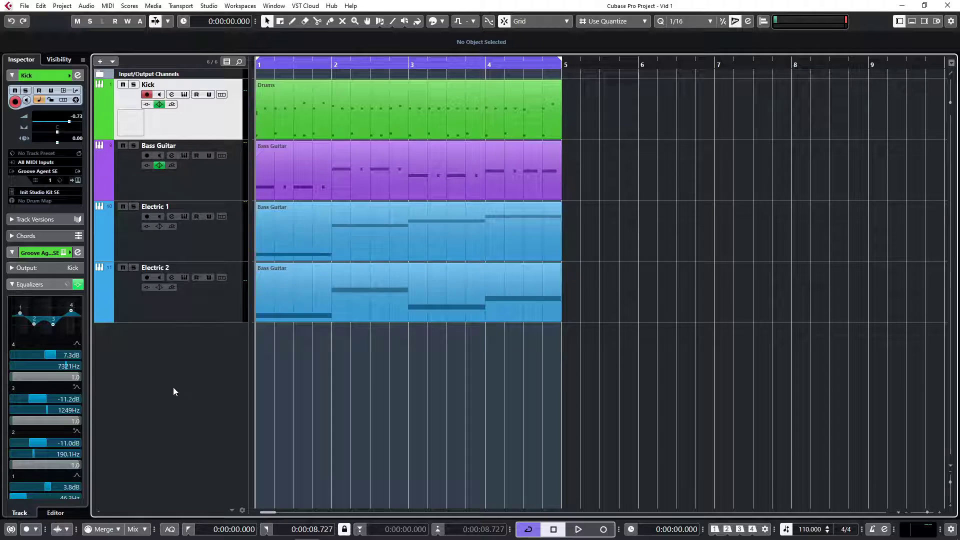
# Add a stereo group track named 'Drums' from the track header's context menu.
pyautogui.rightClick(191, 114)
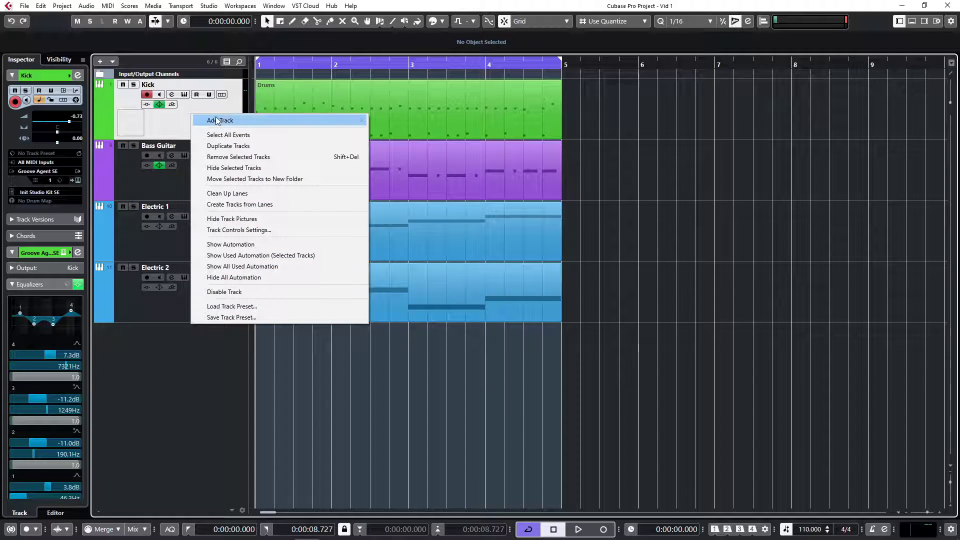
pyautogui.moveTo(223, 123)
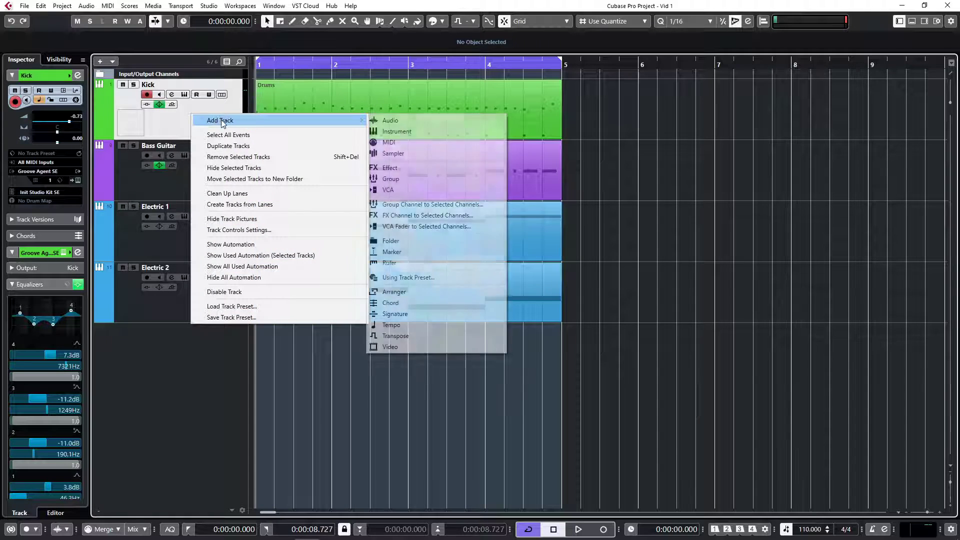
pyautogui.click(388, 179)
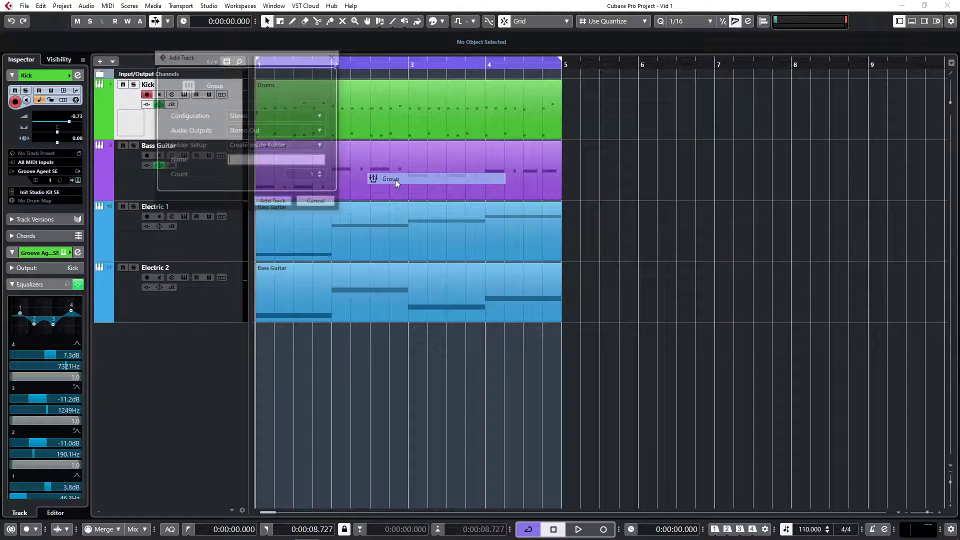
pyautogui.moveTo(255, 59); pyautogui.dragTo(427, 67)
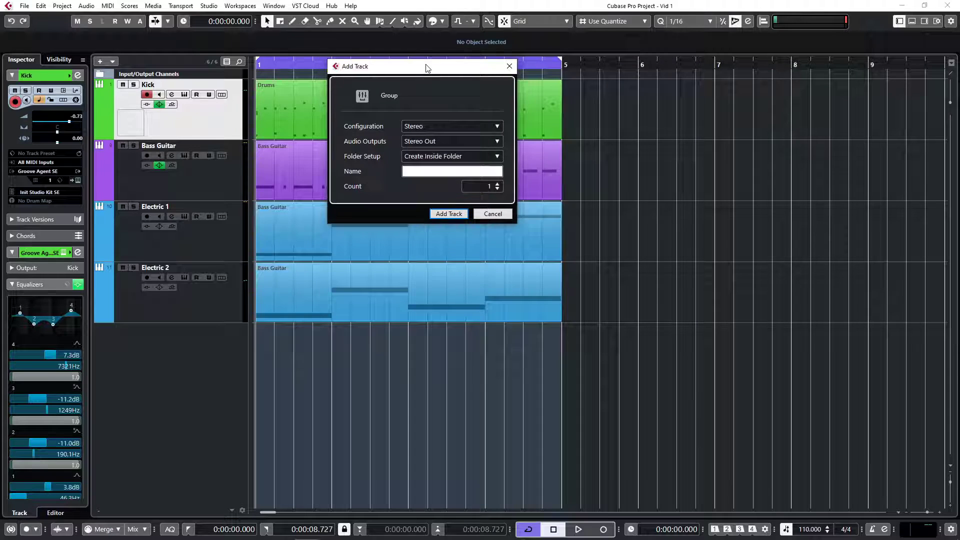
pyautogui.write('Drums')
pyautogui.press('Return')
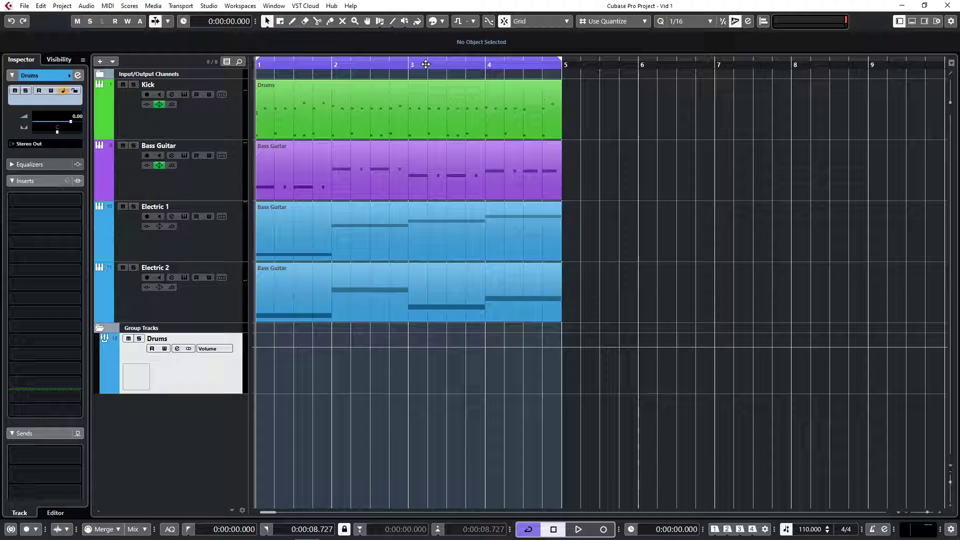
# In the MixConsole, select Kick through Overhead and the Drums group, and expand the Routing rack.
pyautogui.press('F3')
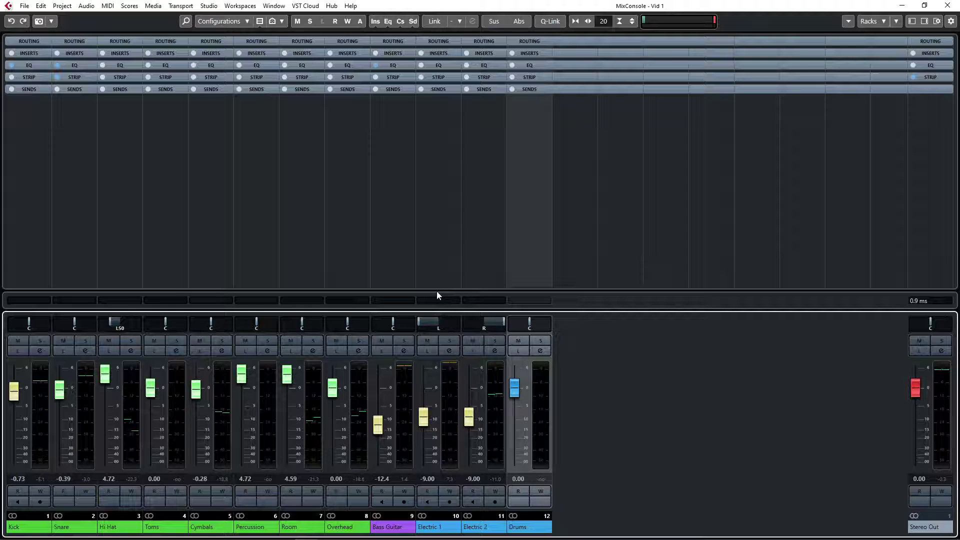
pyautogui.click(35, 233)
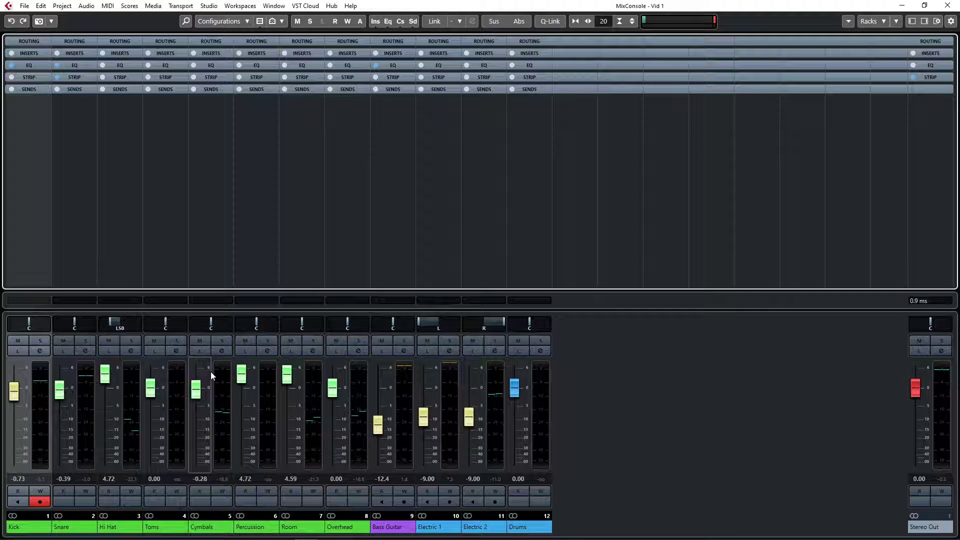
pyautogui.keyDown('shift'); pyautogui.click(347, 247); pyautogui.keyUp('shift')
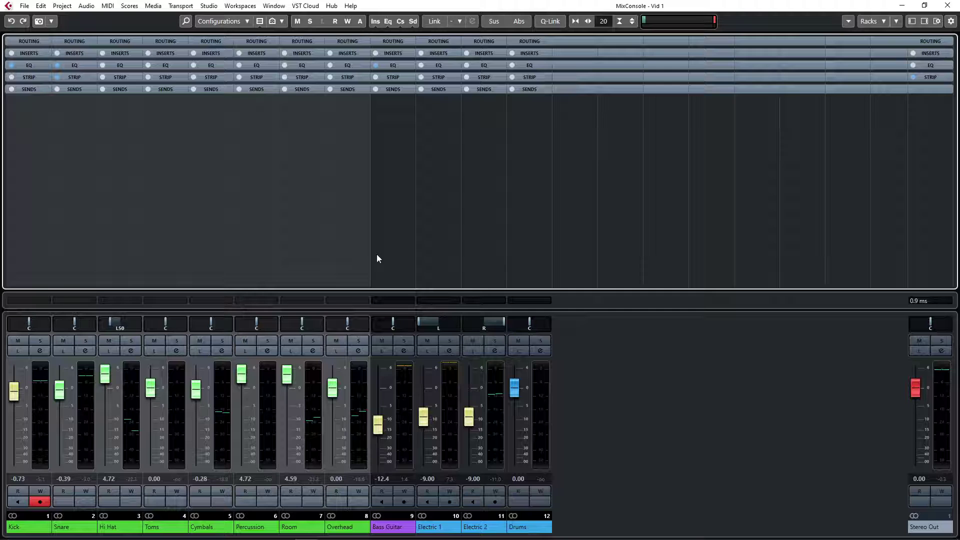
pyautogui.click(609, 401)
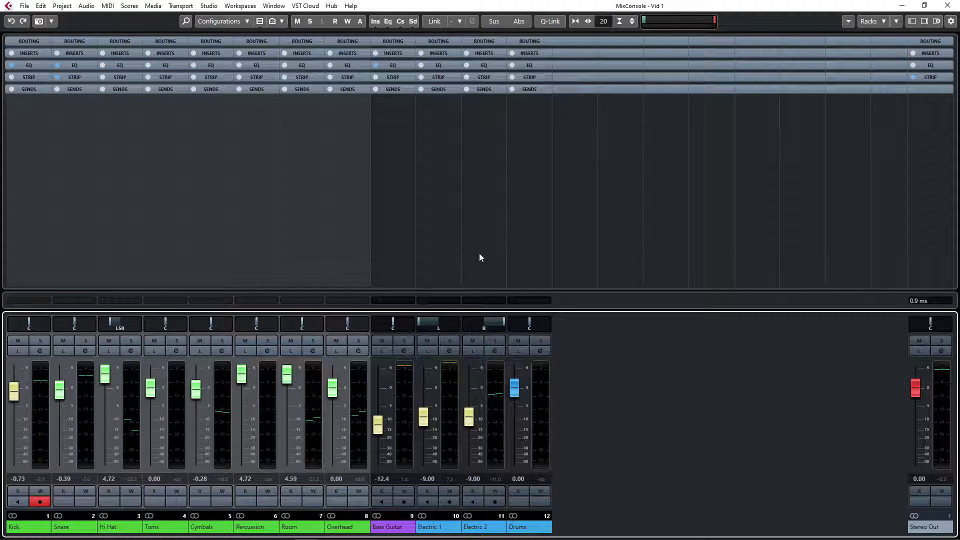
pyautogui.click(382, 225)
pyautogui.click(341, 227)
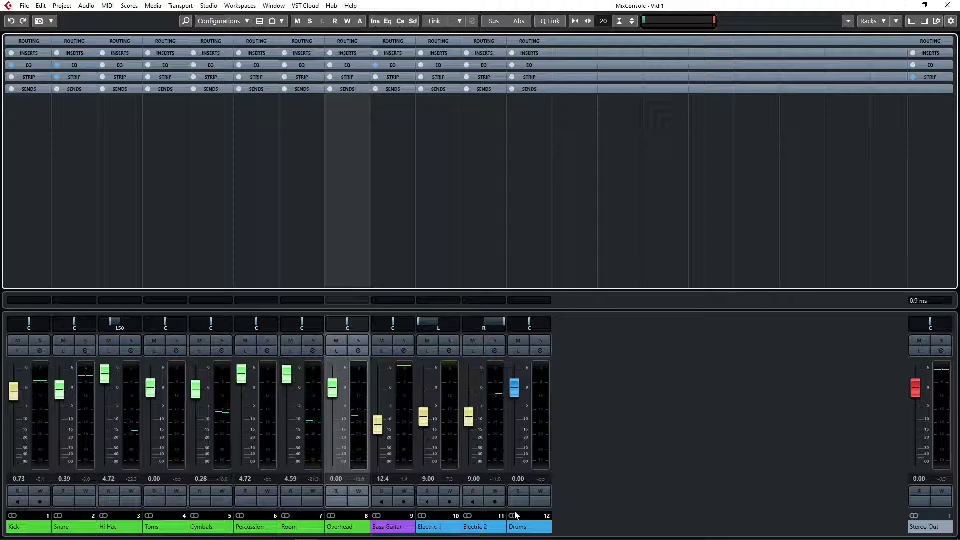
pyautogui.click(523, 528)
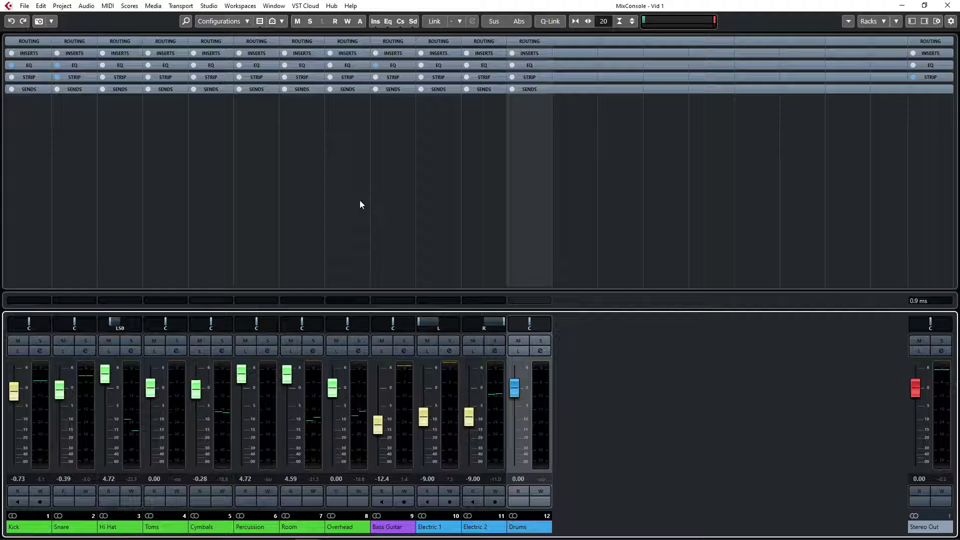
pyautogui.click(256, 42)
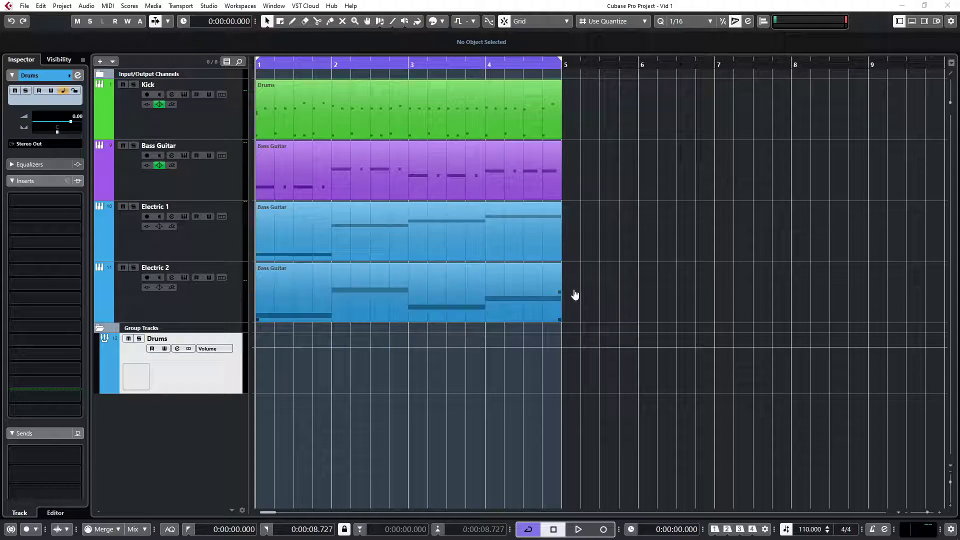
# Play the project, toggle between MixConsole and project window, then resume playback in the MixConsole.
pyautogui.press('space')
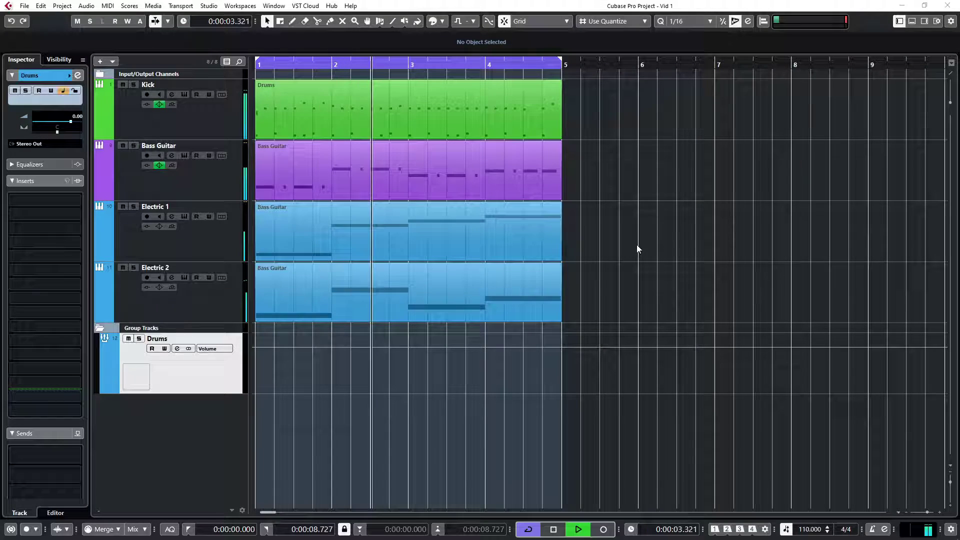
pyautogui.press('F3')
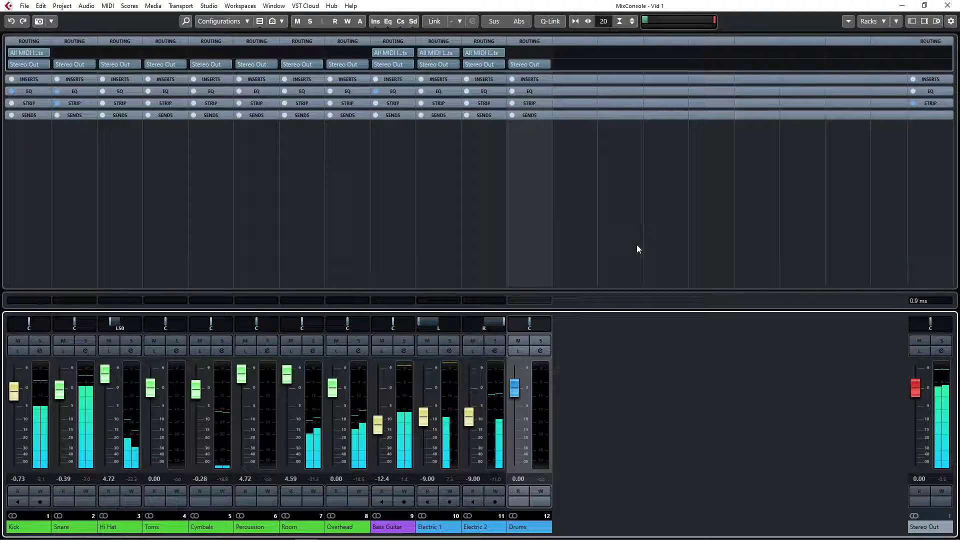
pyautogui.press('F3')
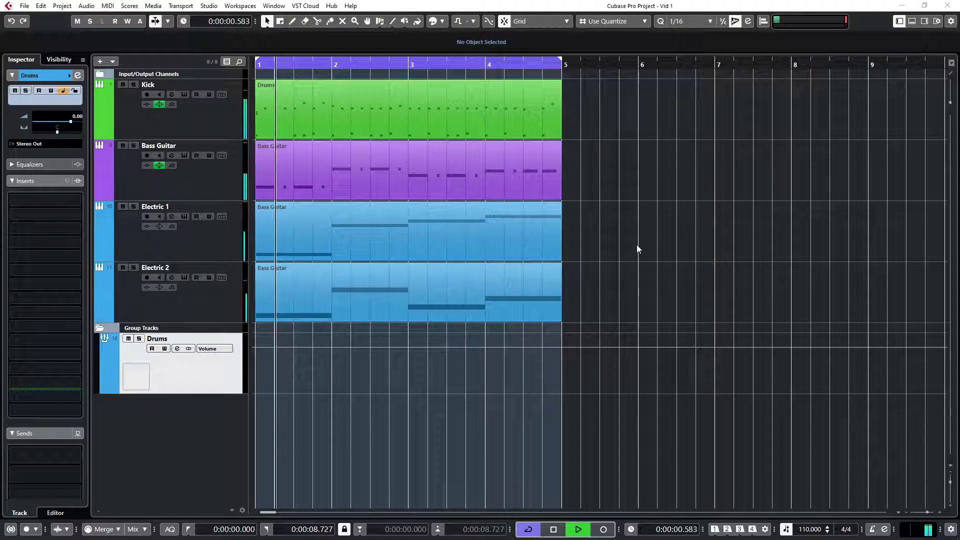
pyautogui.press('space')
pyautogui.press('F3')
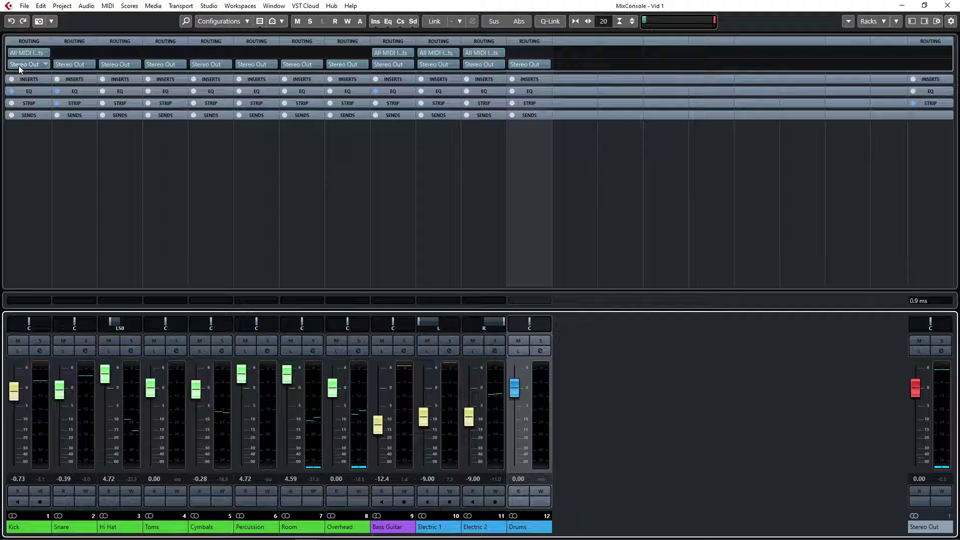
pyautogui.press('space')
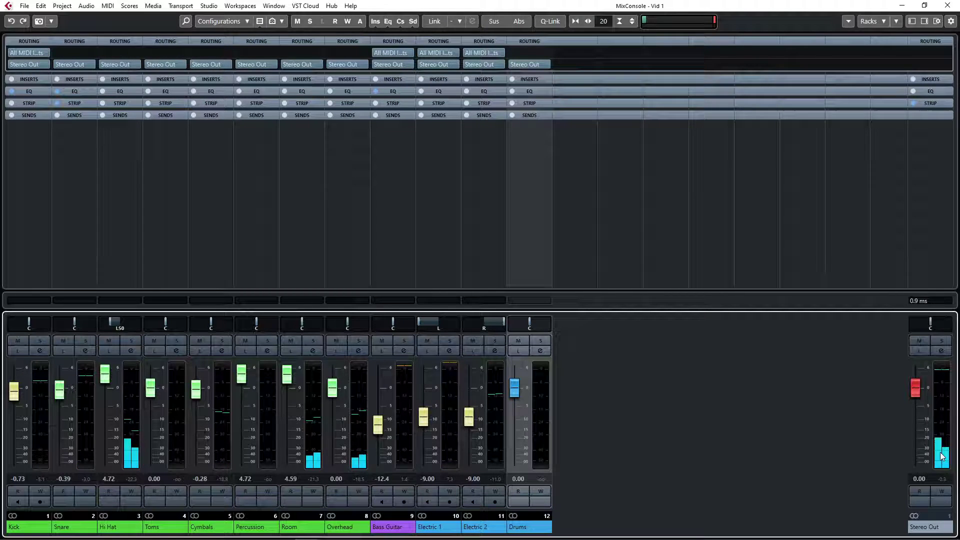
# Route the Kick, Snare, Hi Hat and Toms outputs to the Drums group.
pyautogui.click(44, 65)
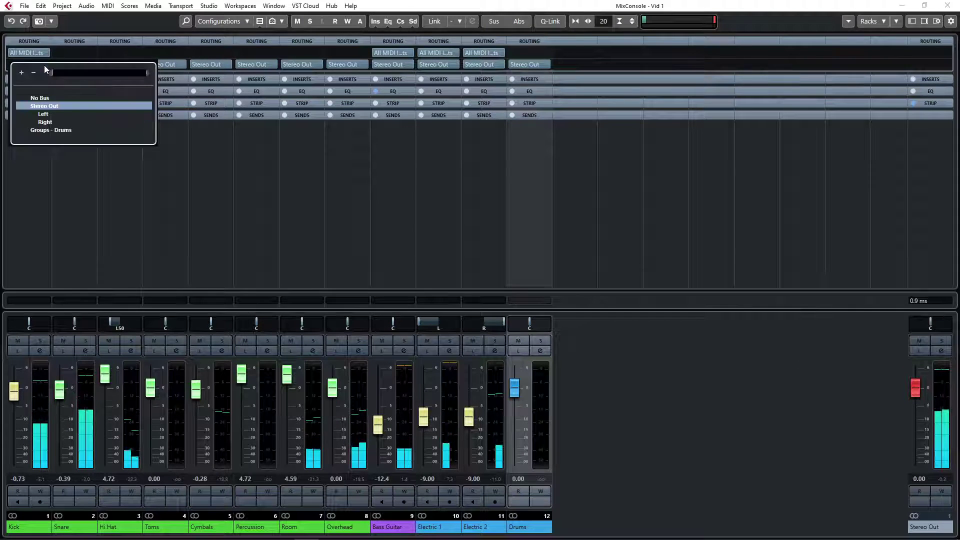
pyautogui.click(49, 130)
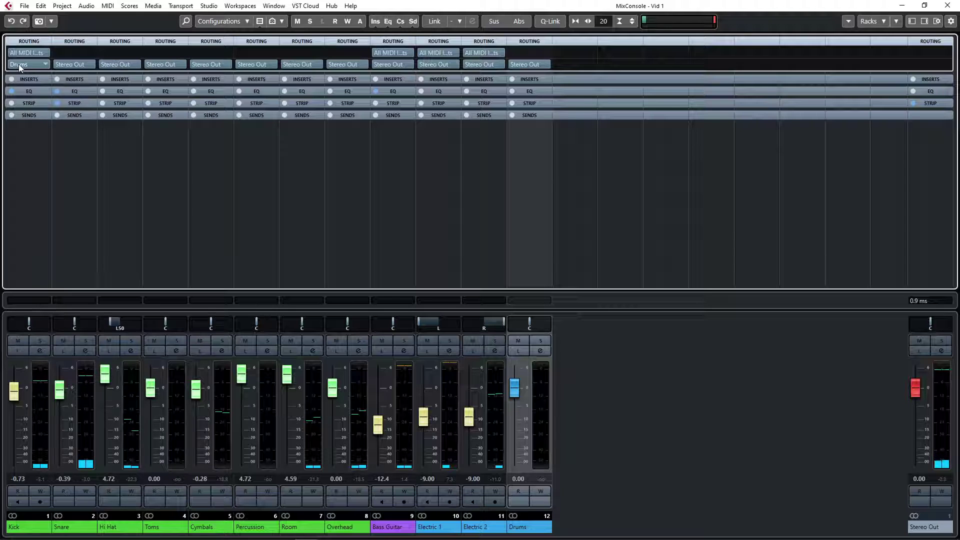
pyautogui.click(44, 65)
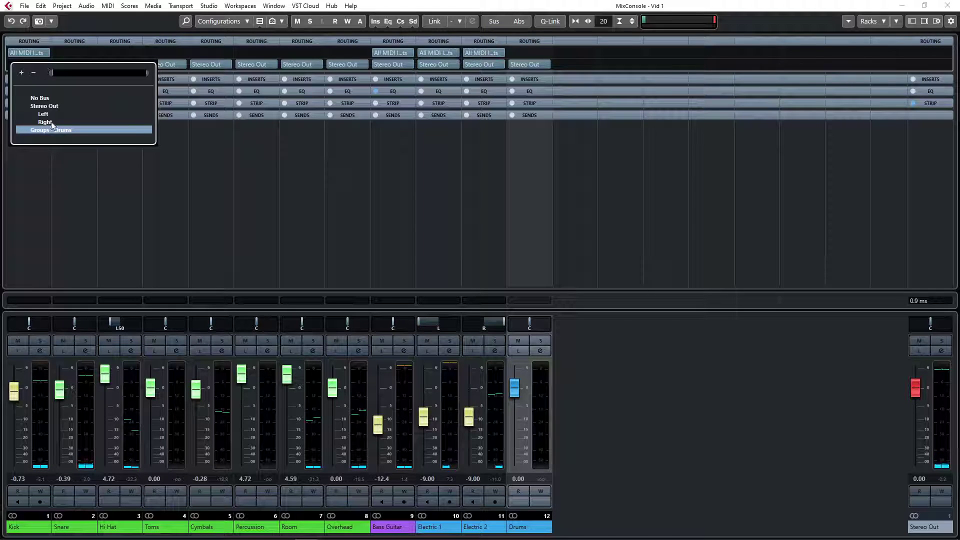
pyautogui.click(77, 151)
pyautogui.click(78, 68)
pyautogui.click(96, 128)
pyautogui.click(120, 65)
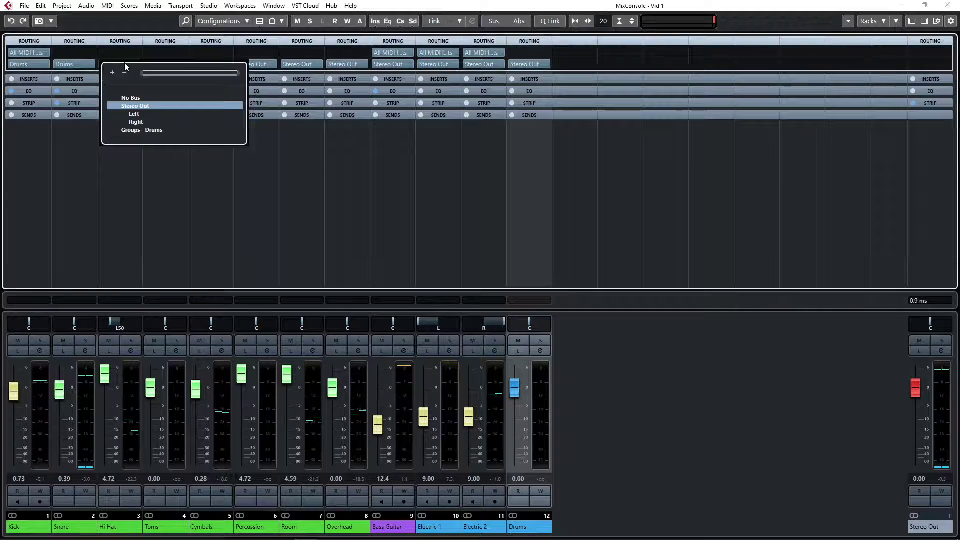
pyautogui.click(134, 130)
pyautogui.click(167, 66)
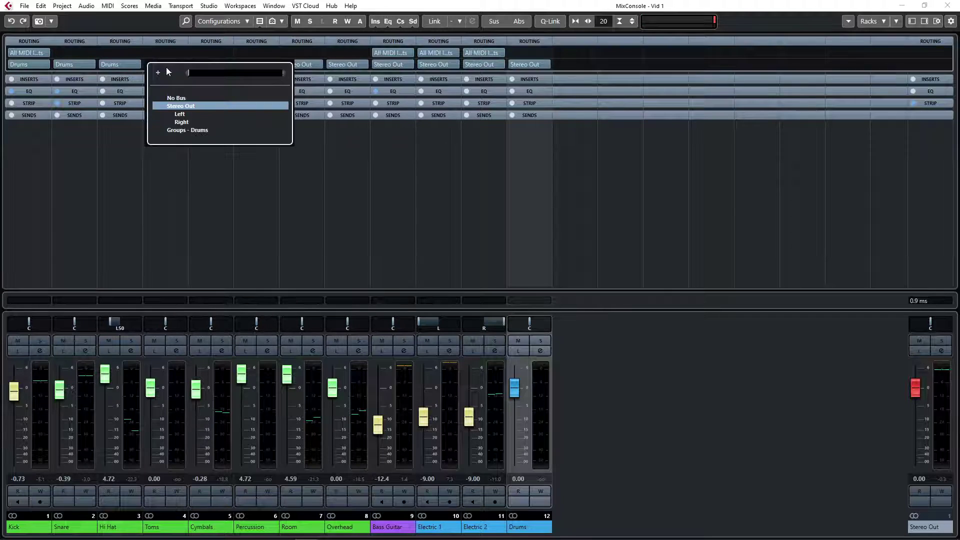
pyautogui.click(184, 130)
# Route the Cymbals, Percussion, Room and Overhead outputs to the Drums group, then select the group.
pyautogui.click(212, 65)
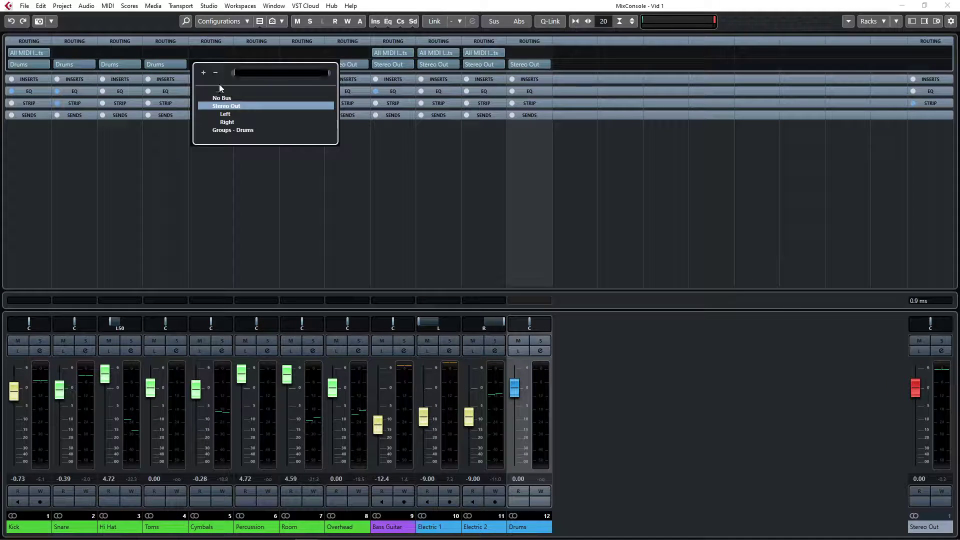
pyautogui.click(229, 131)
pyautogui.click(275, 67)
pyautogui.click(274, 131)
pyautogui.click(302, 67)
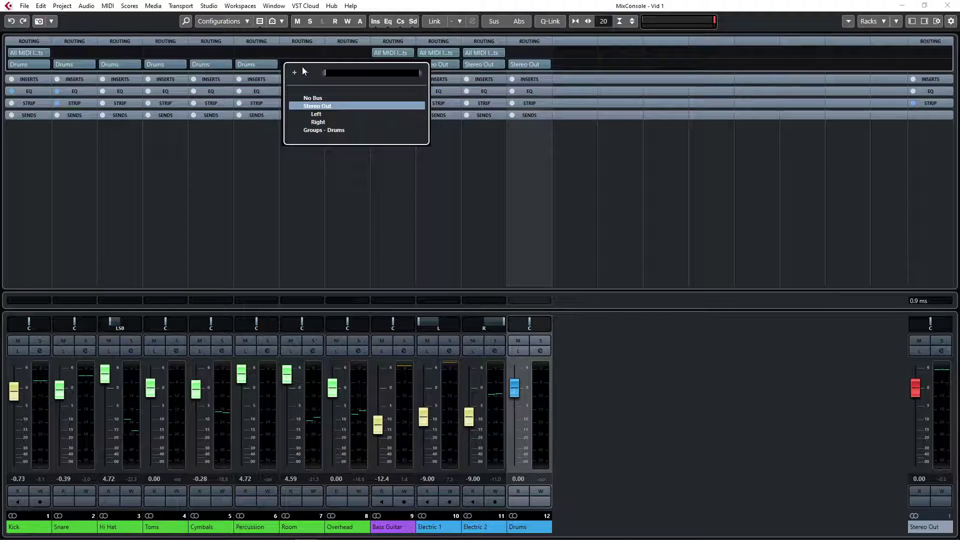
pyautogui.click(310, 130)
pyautogui.click(347, 66)
pyautogui.click(352, 131)
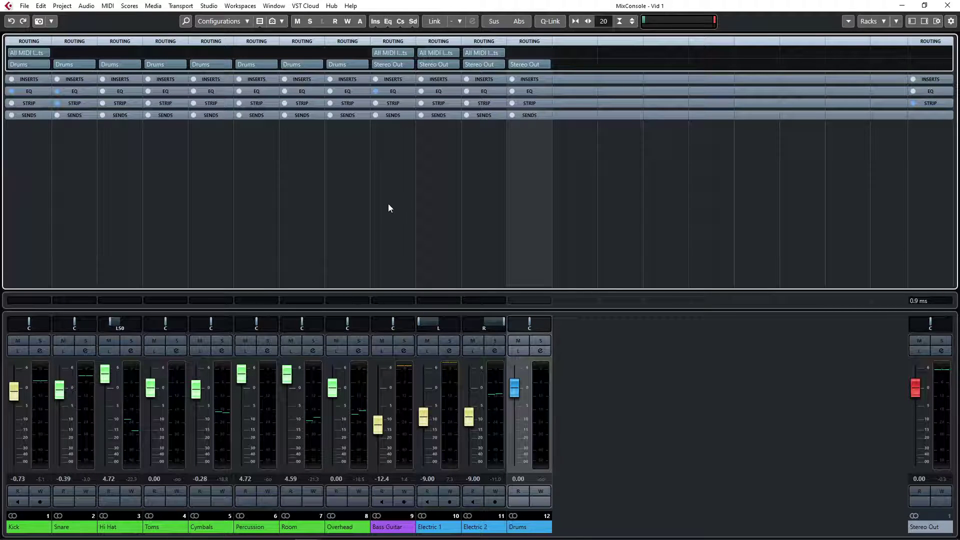
pyautogui.click(517, 393)
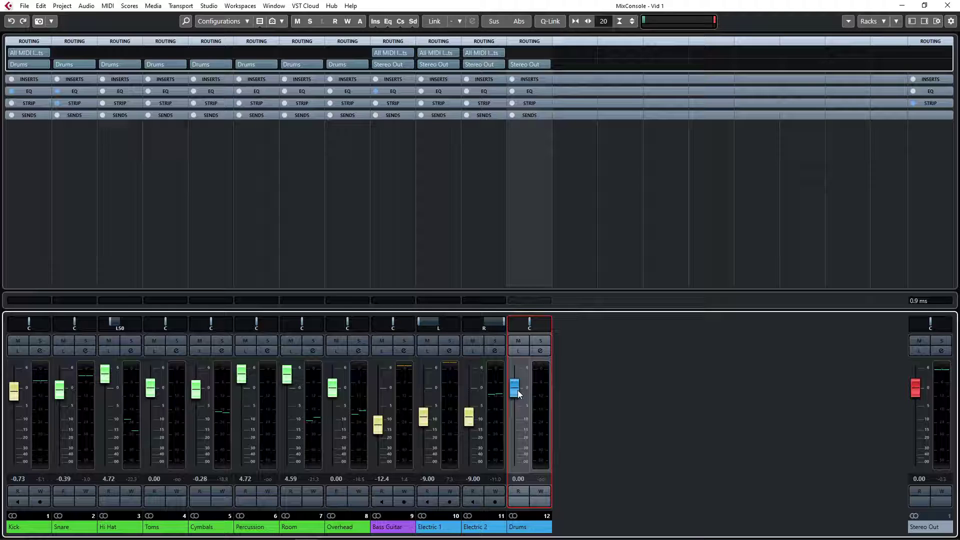
pyautogui.click(347, 265)
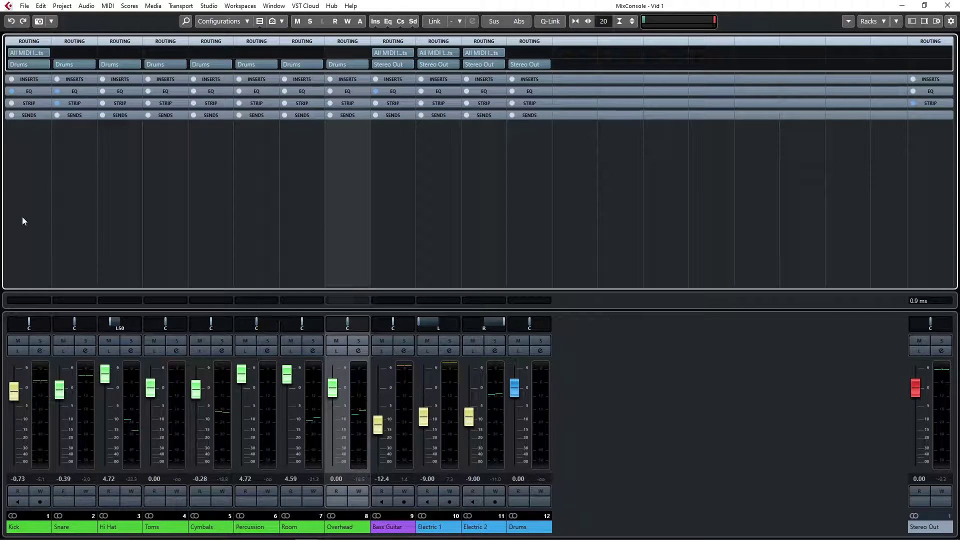
pyautogui.click(534, 517)
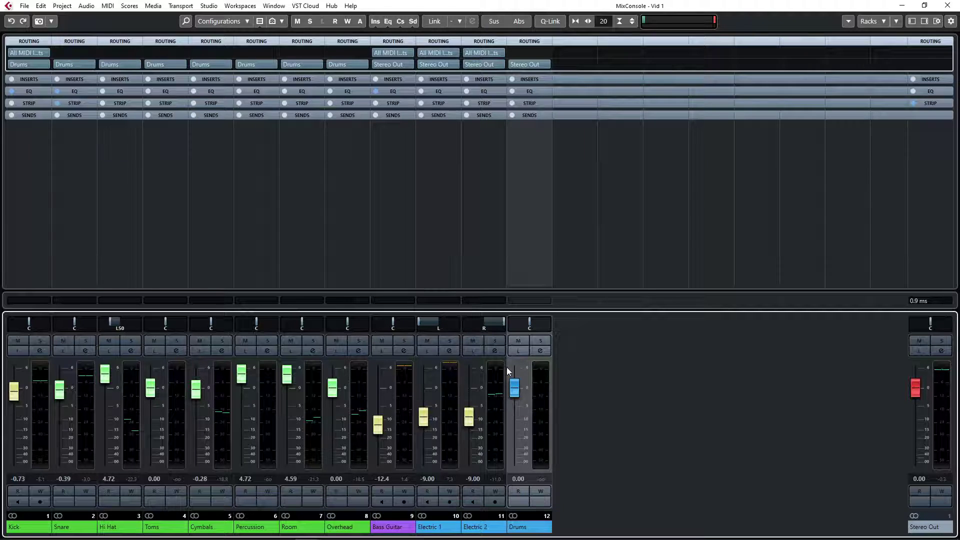
# During playback, pull down the Drums group fader, reset it to 0.00, and solo the group.
pyautogui.press('space')
pyautogui.moveTo(512, 389)
pyautogui.mouseDown()
pyautogui.moveTo(519, 473)
pyautogui.moveTo(515, 386)
pyautogui.mouseUp()
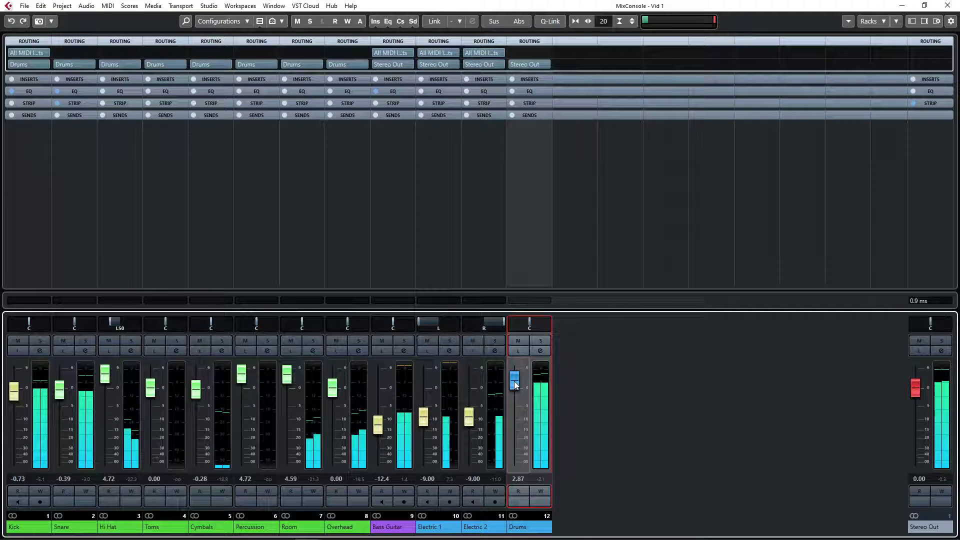
pyautogui.keyDown('ctrl'); pyautogui.click(514, 384); pyautogui.keyUp('ctrl')
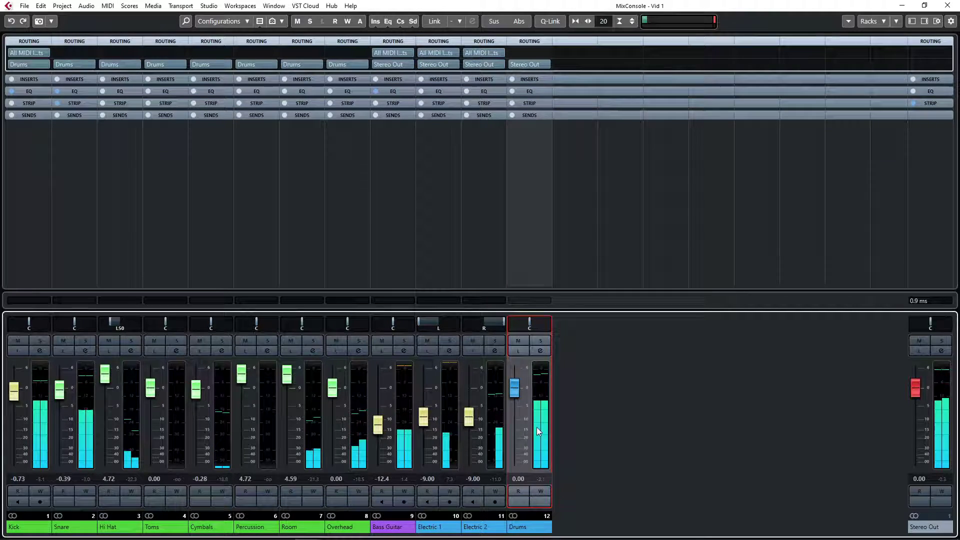
pyautogui.click(541, 342)
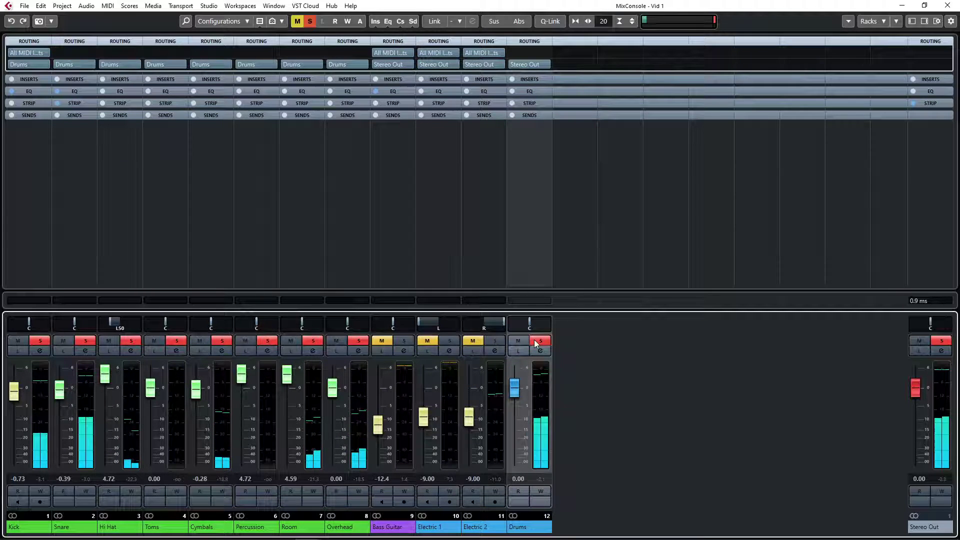
pyautogui.press('F3')
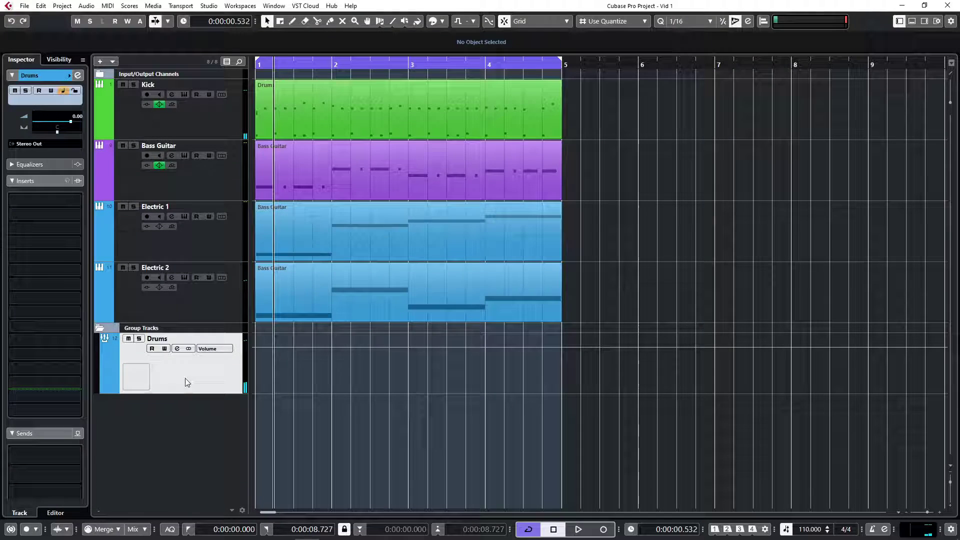
# Open the Drums group's Channel Settings with the Equalizer section expanded.
pyautogui.press('F3')
pyautogui.click(540, 351)
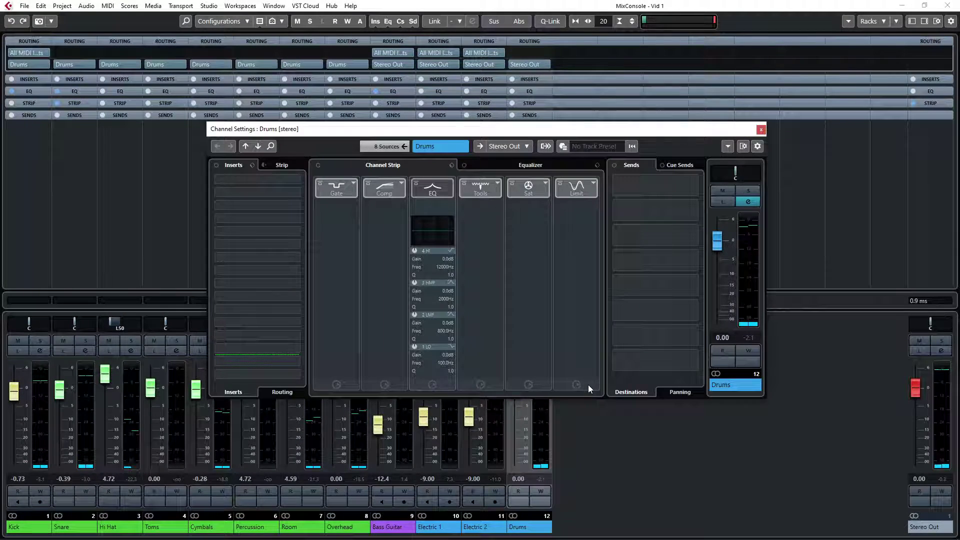
pyautogui.click(505, 166)
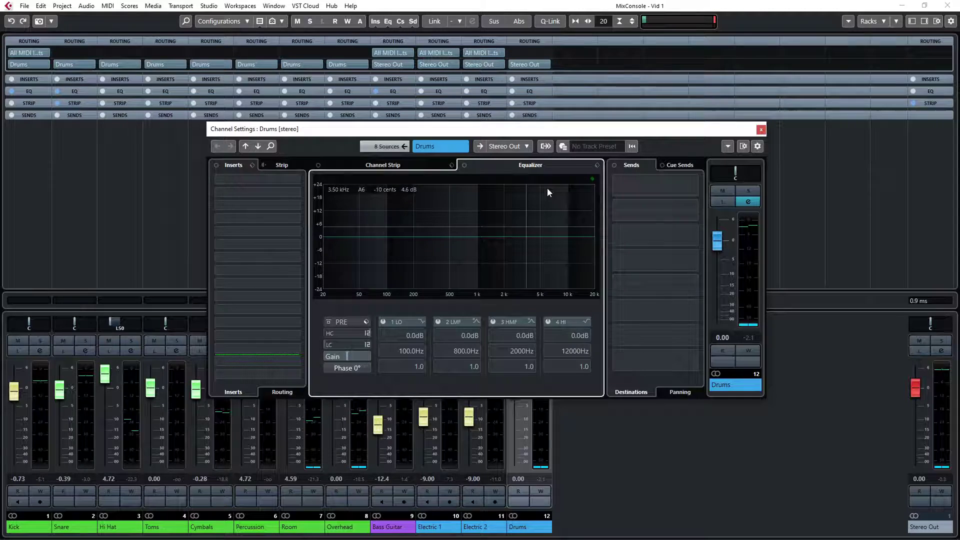
pyautogui.moveTo(534, 136); pyautogui.dragTo(550, 121)
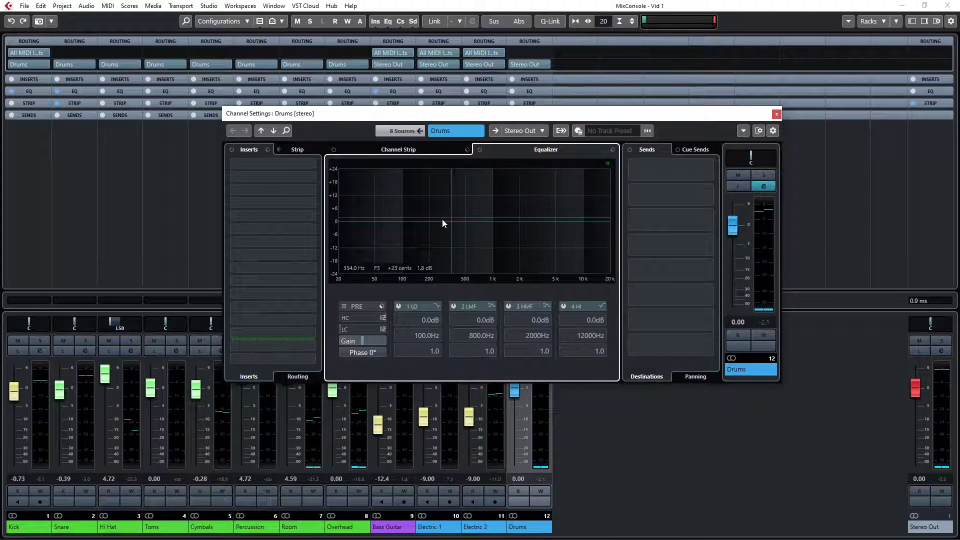
# While soloed in playback, set EQ band 2 to -1.8 dB, 532.7 Hz, Q 0.3, then unsolo.
pyautogui.press('space')
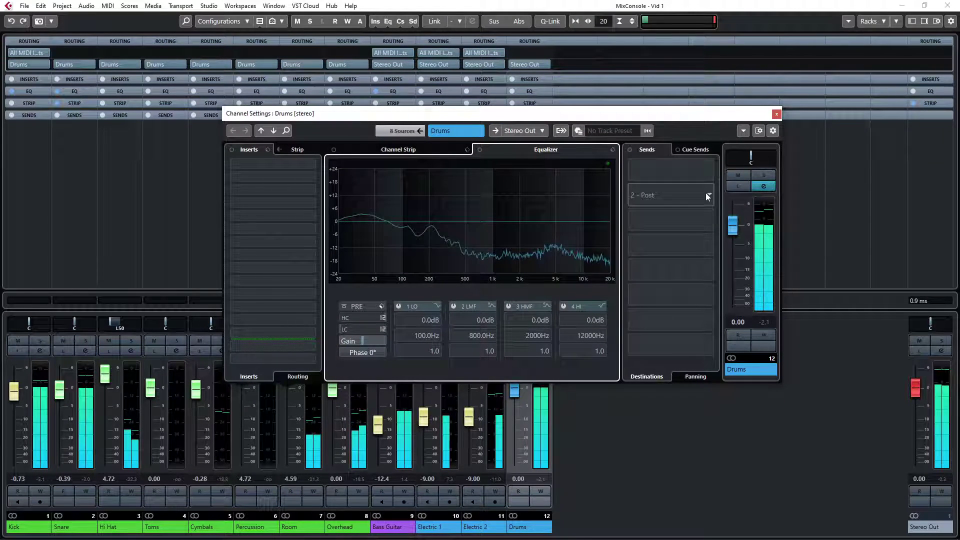
pyautogui.click(763, 175)
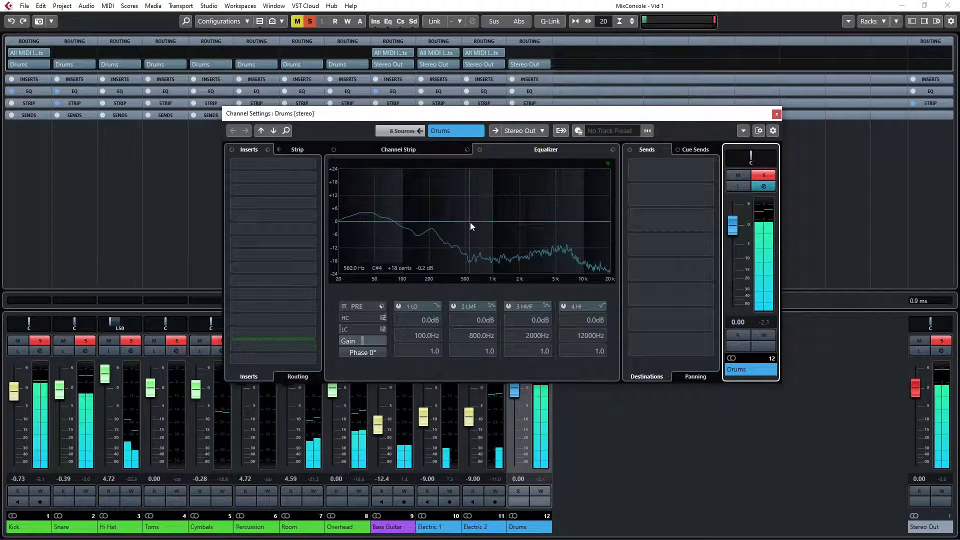
pyautogui.moveTo(471, 222)
pyautogui.mouseDown()
pyautogui.moveTo(472, 194)
pyautogui.moveTo(591, 198)
pyautogui.moveTo(460, 248)
pyautogui.moveTo(466, 263)
pyautogui.moveTo(468, 224)
pyautogui.mouseUp()
pyautogui.scroll(4, 472, 195)
pyautogui.scroll(-6, 473, 193)
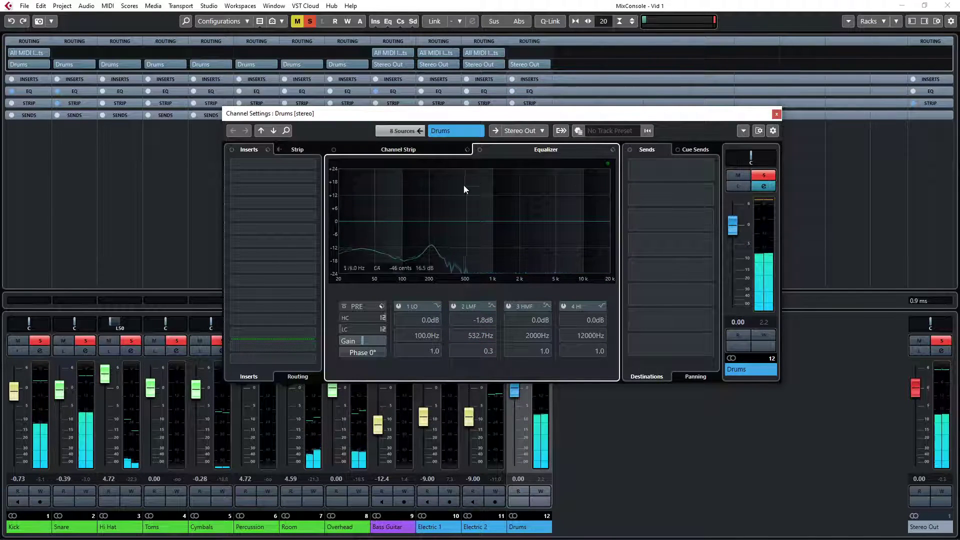
pyautogui.click(764, 175)
pyautogui.click(777, 114)
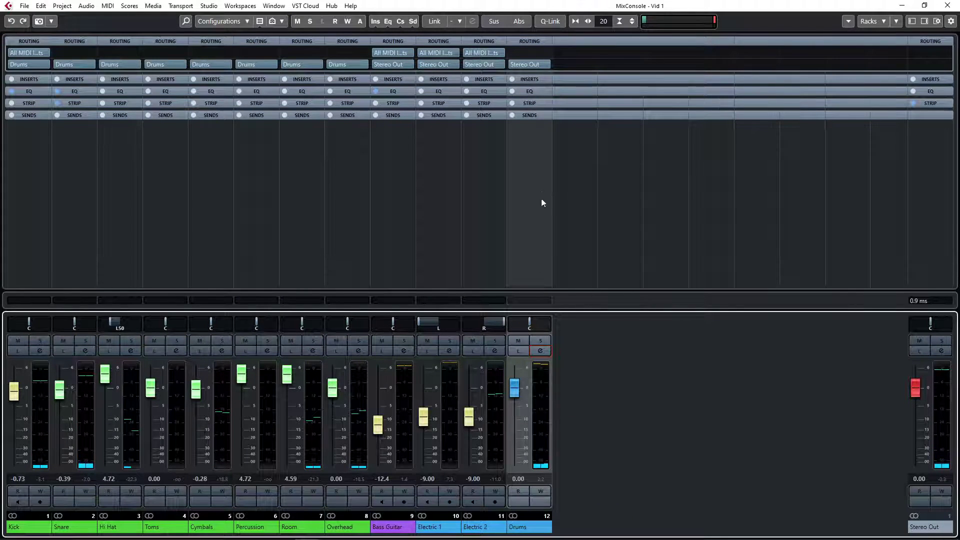
pyautogui.press('F3')
pyautogui.click(100, 61)
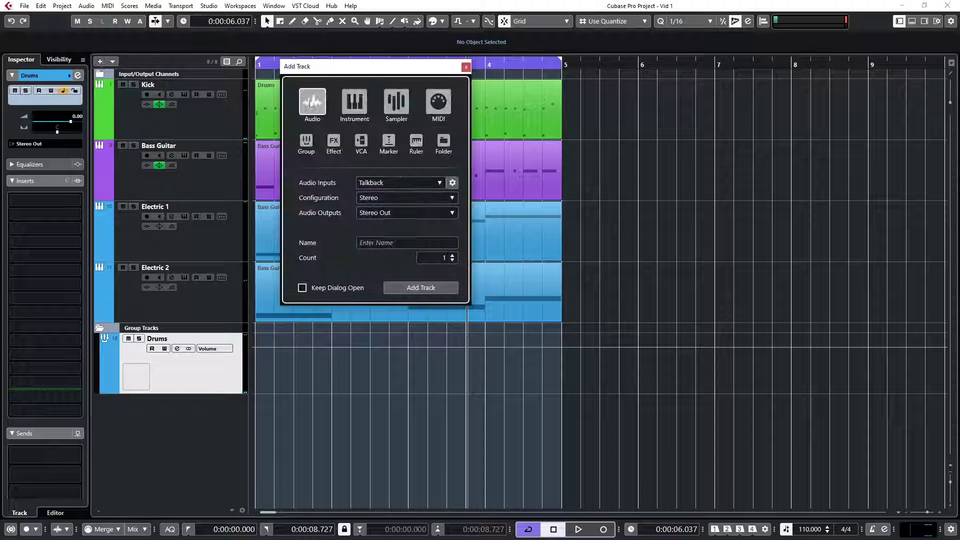
pyautogui.click(306, 141)
pyautogui.click(466, 66)
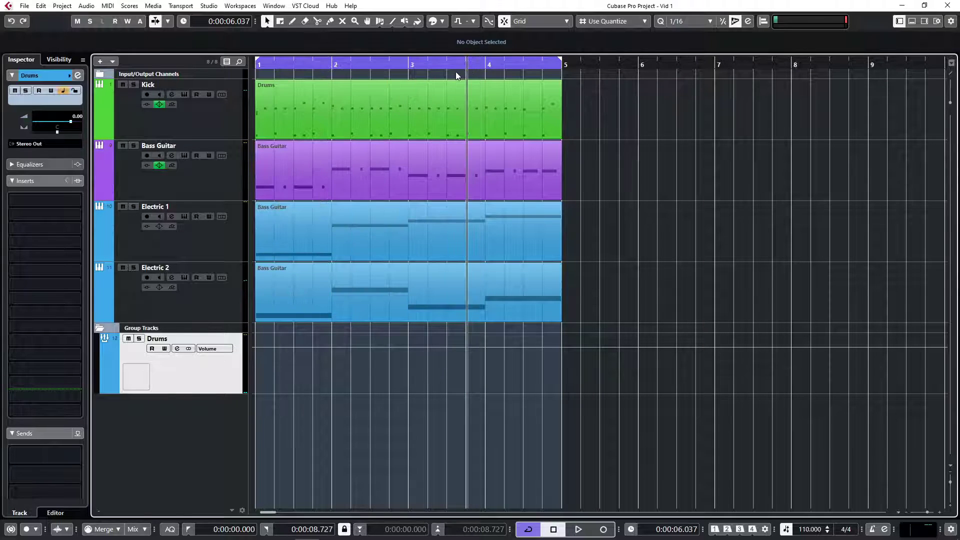